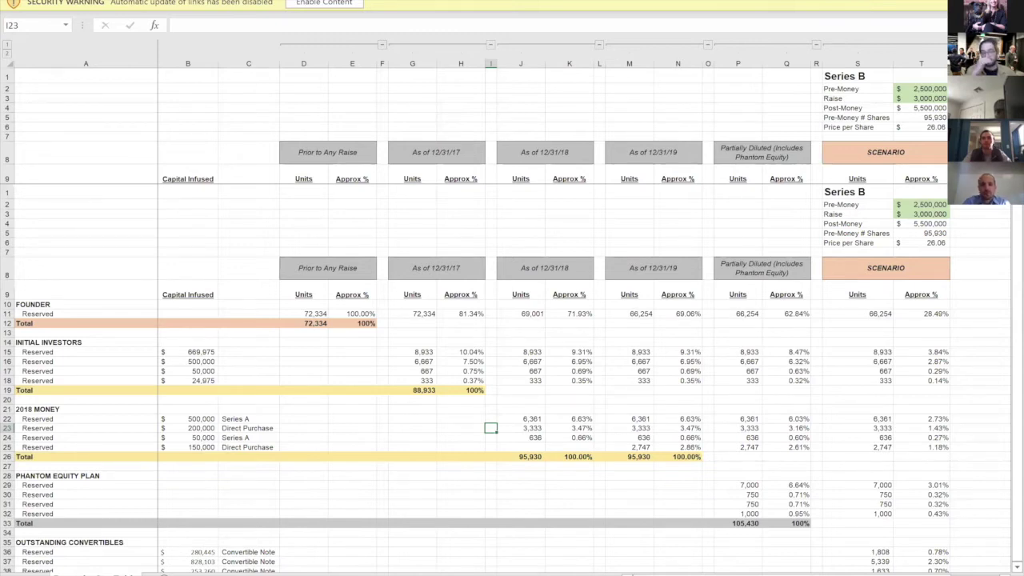
Step: Set the Series B pre-money valuation in the scenario assumptions to $5,000,000
scroll(512, 360, down, 3)
click(919, 89)
text(5000000)
key(Return)
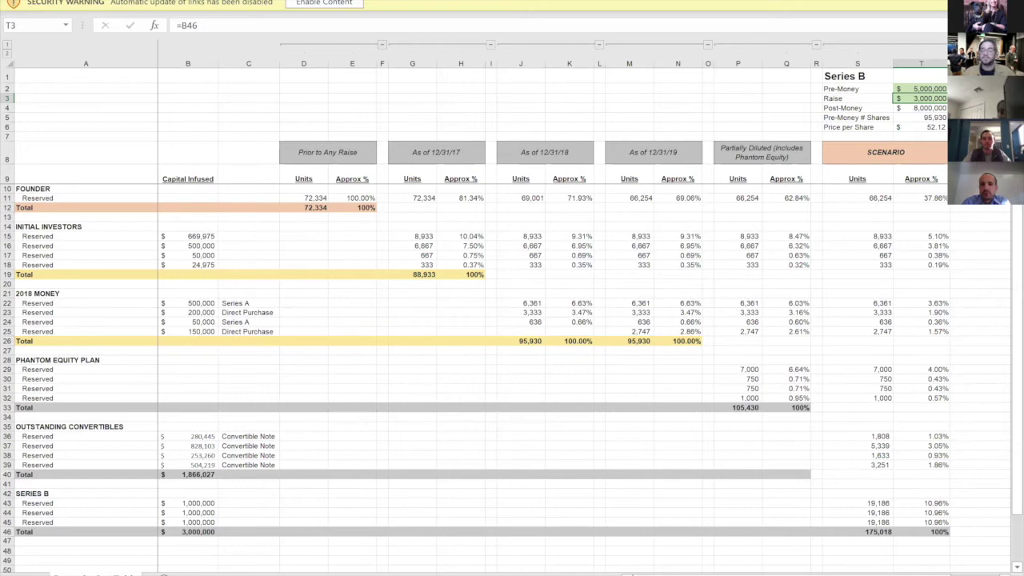
Step: Examine the cap table's 12/31/19 and Partially Diluted columns, including phantom equity, and the outstanding convertibles and Series B rows
ctrl+scroll(749, 381, up, 2)
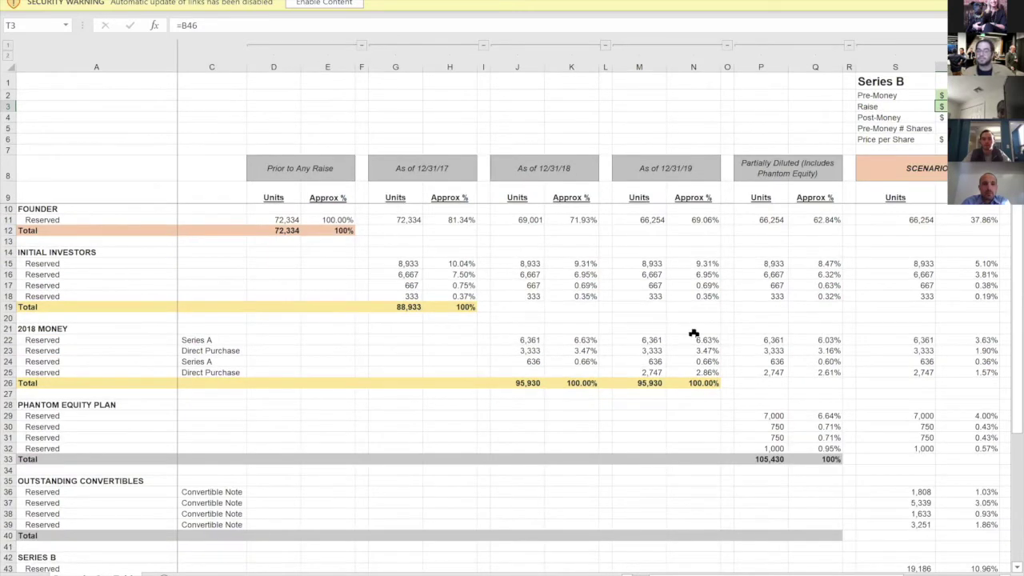
scroll(694, 333, down, 5)
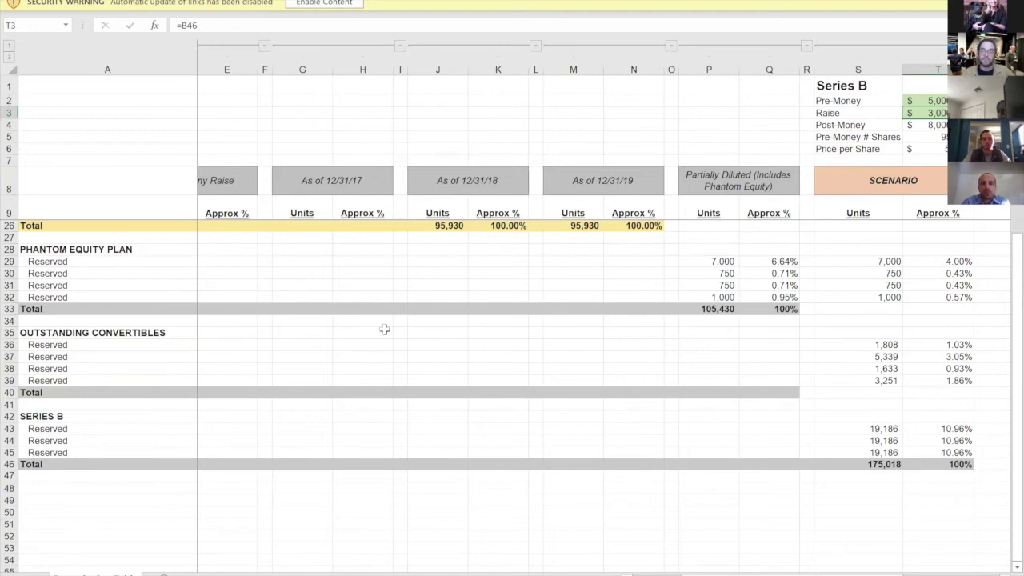
scroll(633, 279, up, 5)
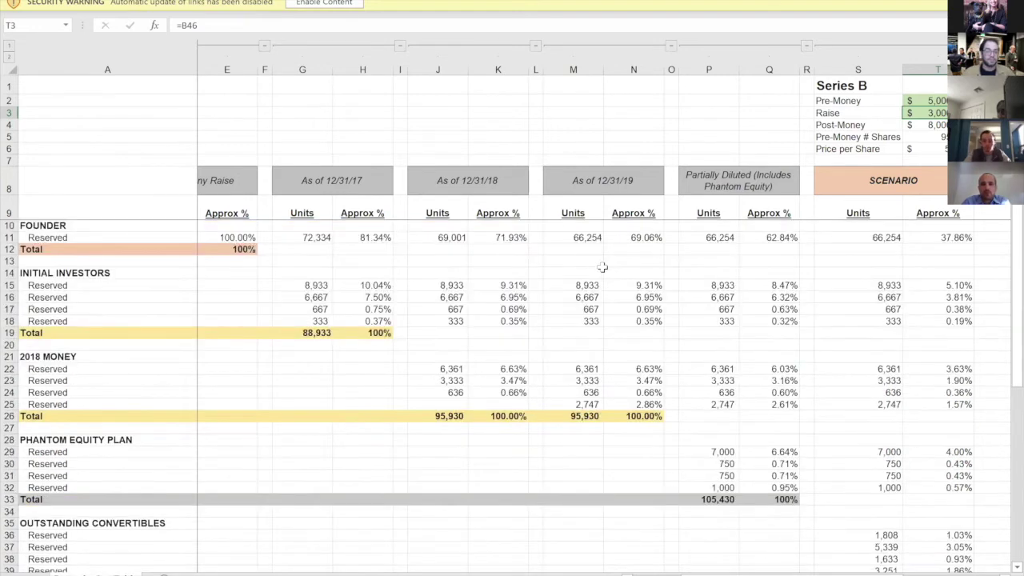
drag(573, 124, 613, 419)
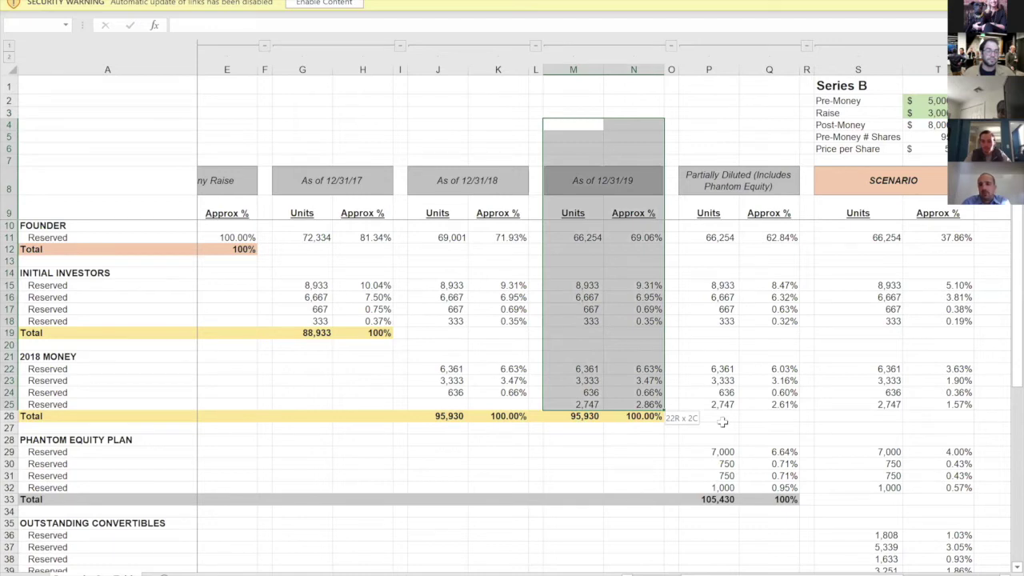
drag(697, 227, 747, 464)
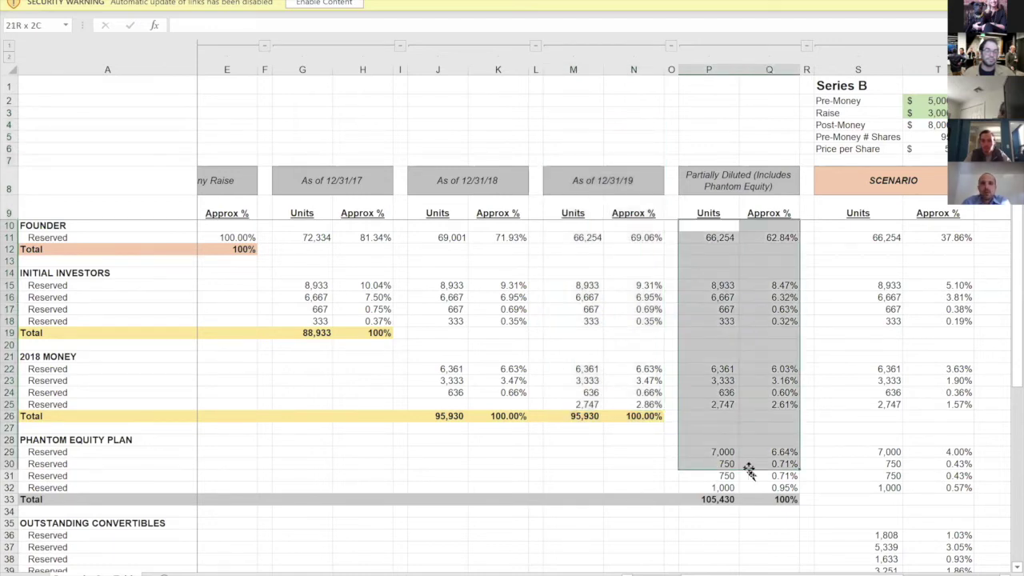
drag(790, 285, 761, 501)
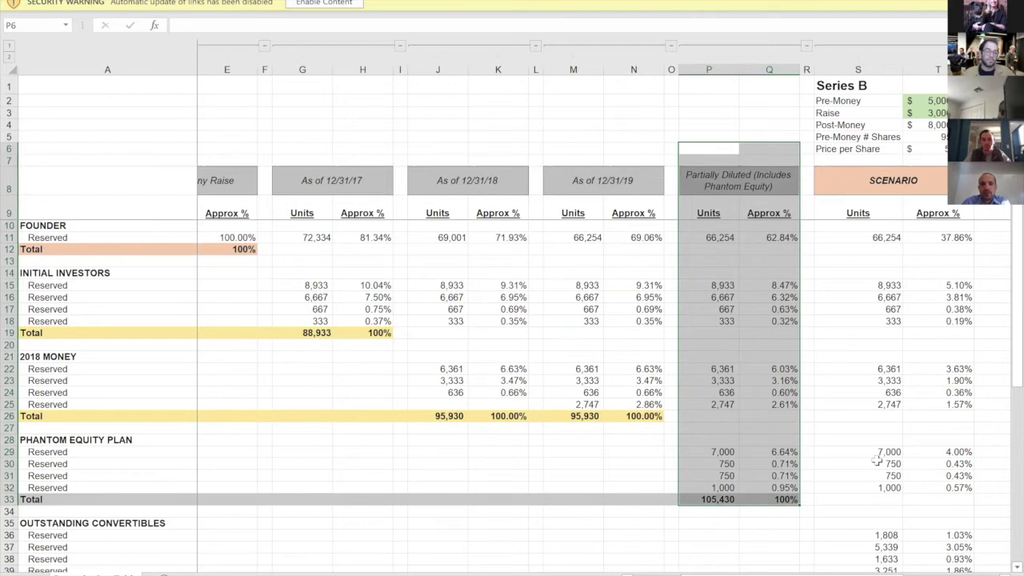
scroll(876, 461, down, 2)
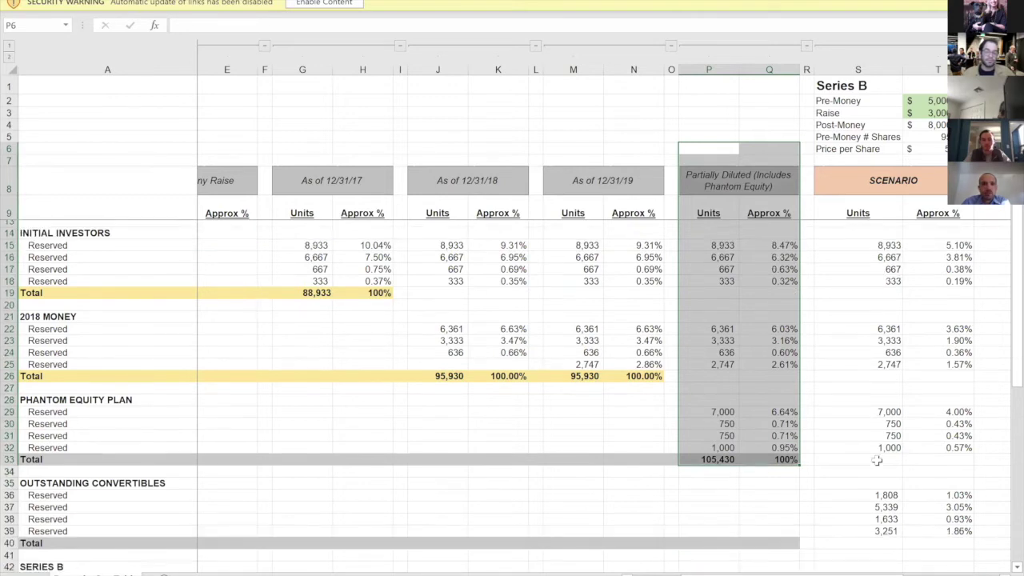
scroll(877, 461, down, 2)
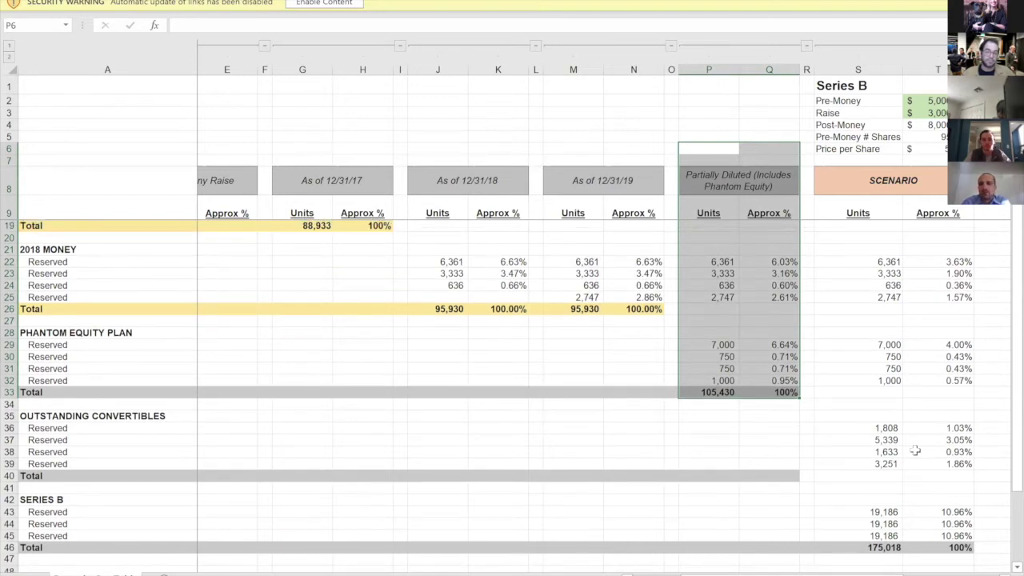
Step: Set the Series B pre-money valuation in the scenario assumptions to $10,000,000
scroll(915, 451, up, 3)
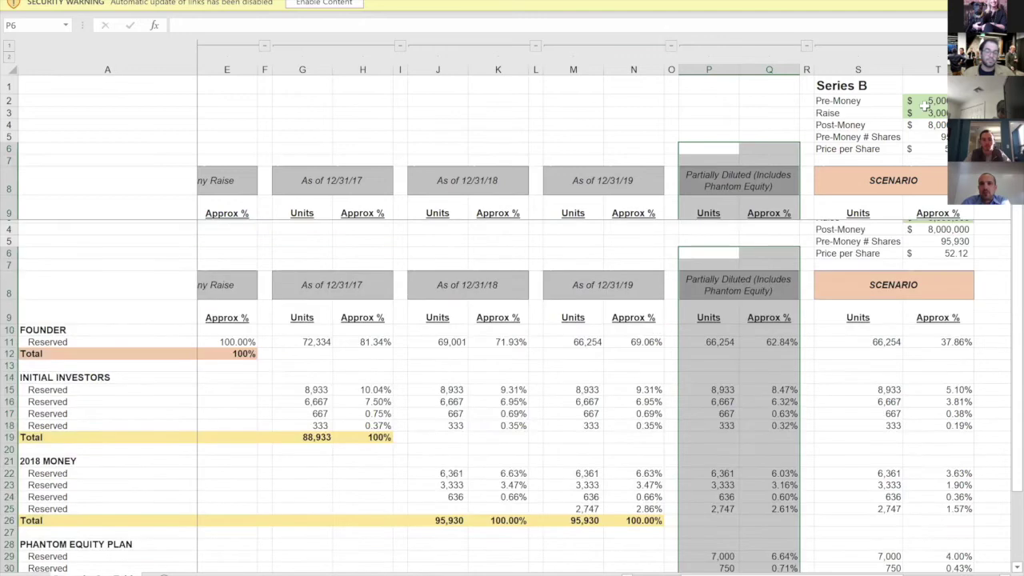
click(925, 102)
key(Down)
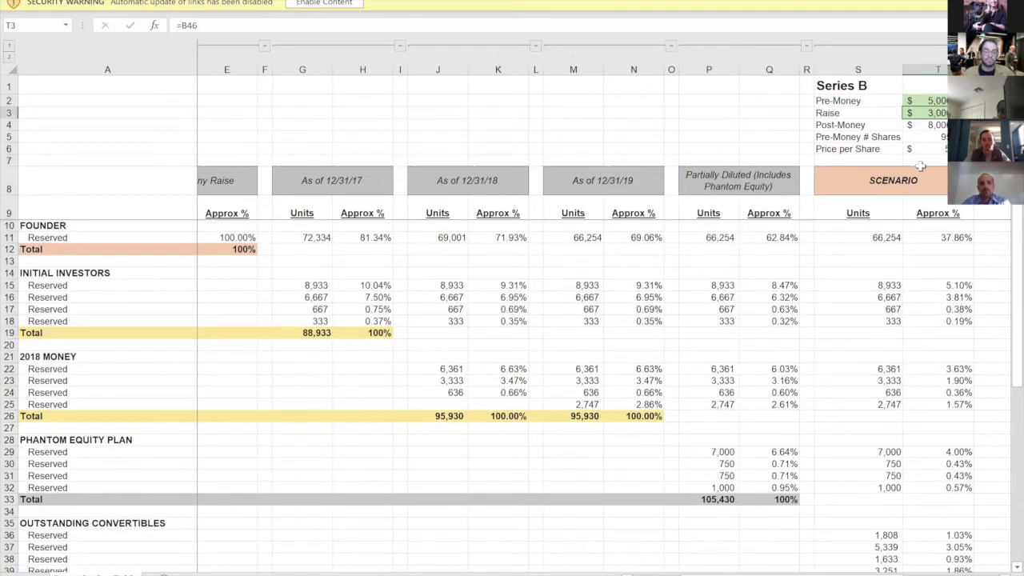
click(924, 100)
text(10000000)
key(Return)
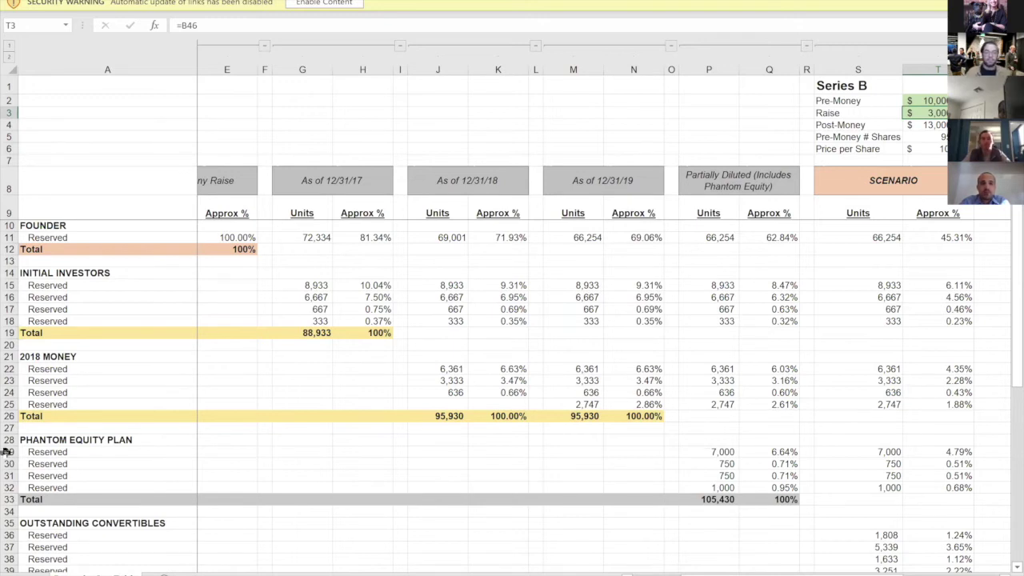
Step: Compare the first Phantom Equity Plan holder's units and percentage with the first 2018 Money investor's 12/31/18 percentage and scenario holding
click(9, 238)
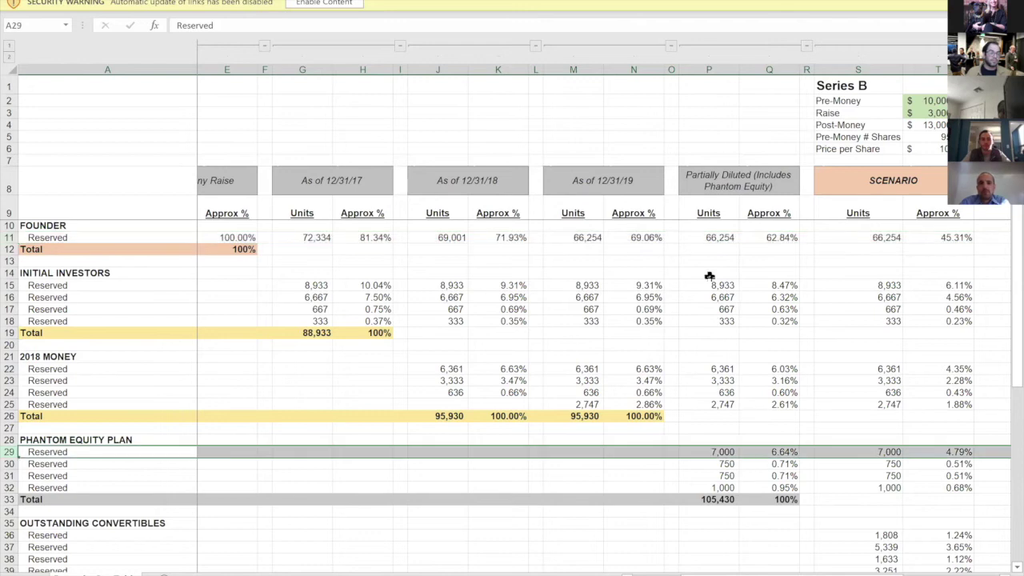
click(756, 451)
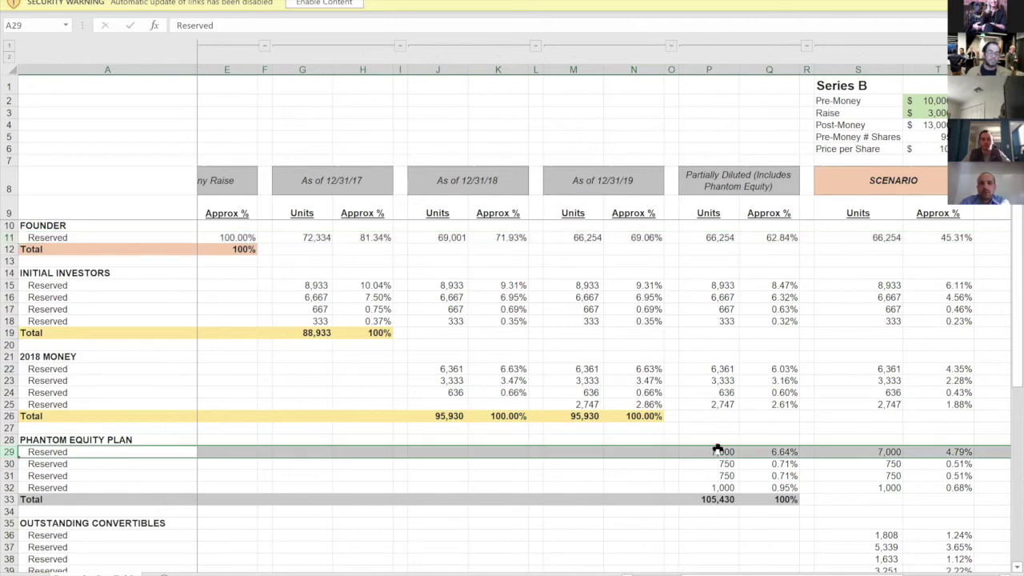
click(717, 450)
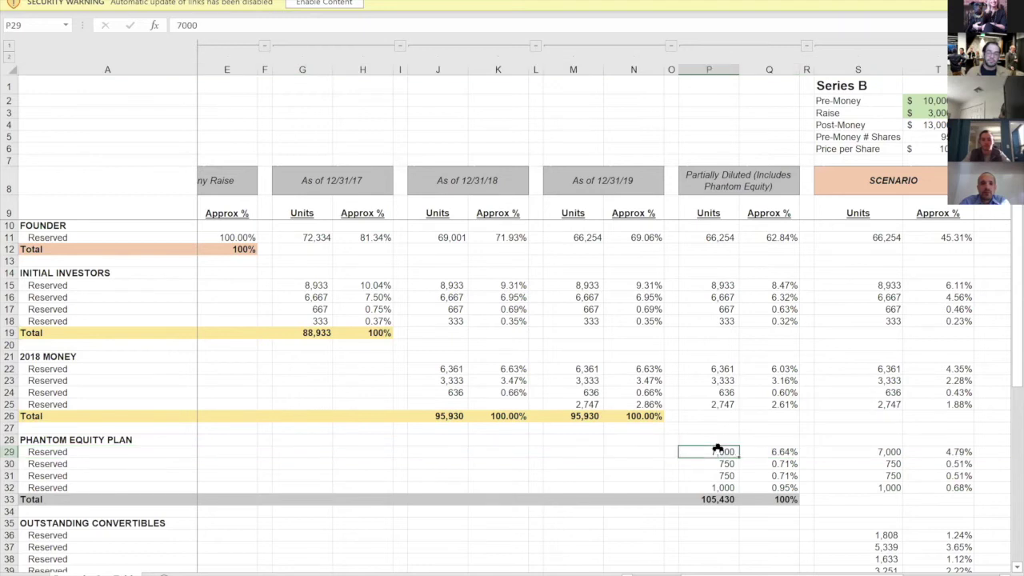
key(Right)
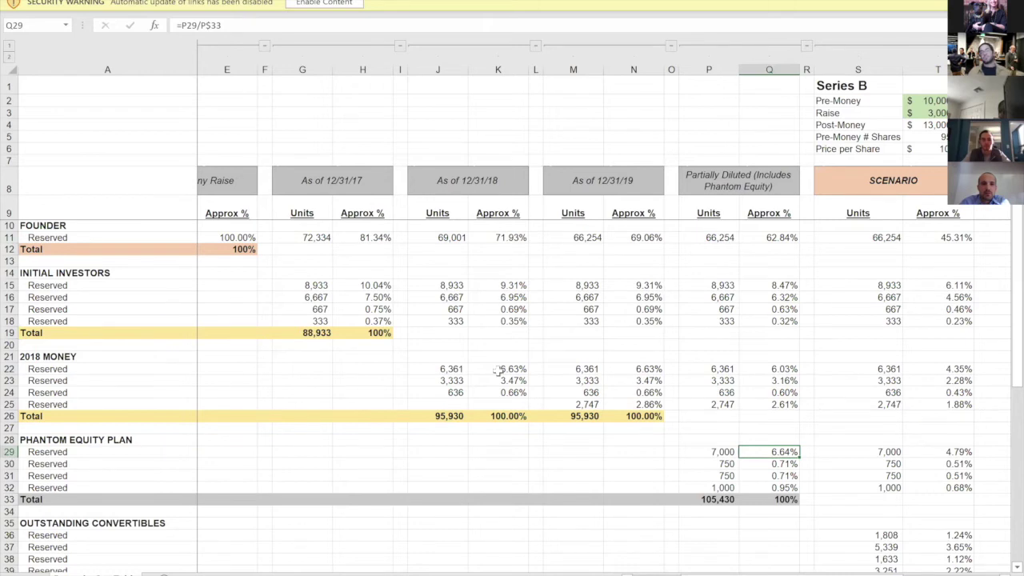
click(526, 368)
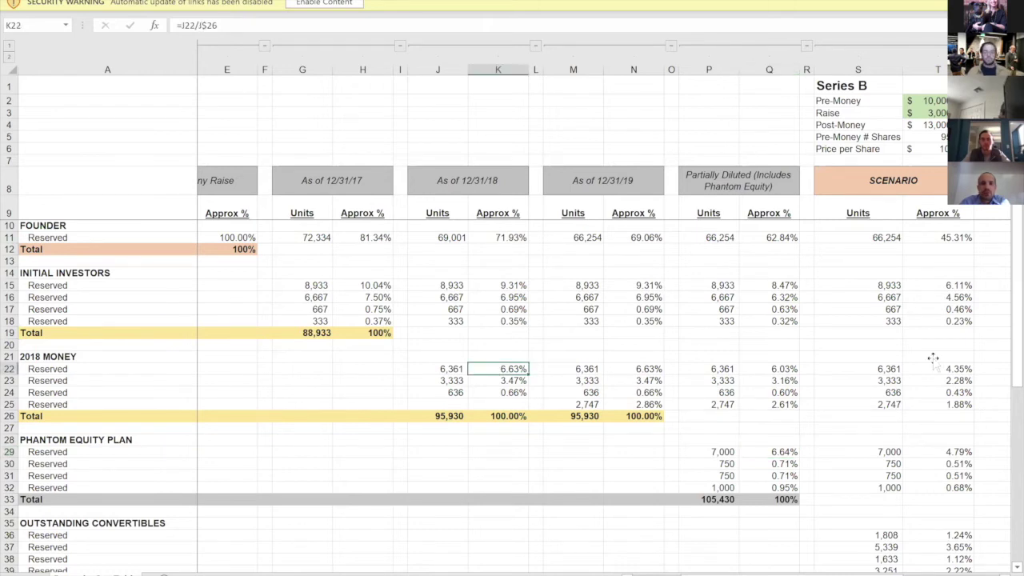
click(932, 365)
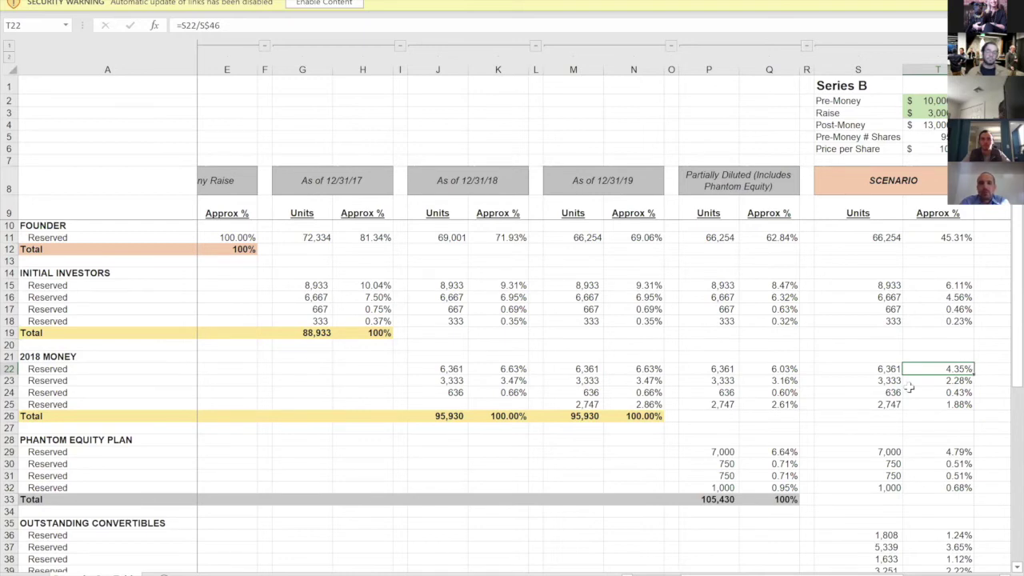
click(880, 369)
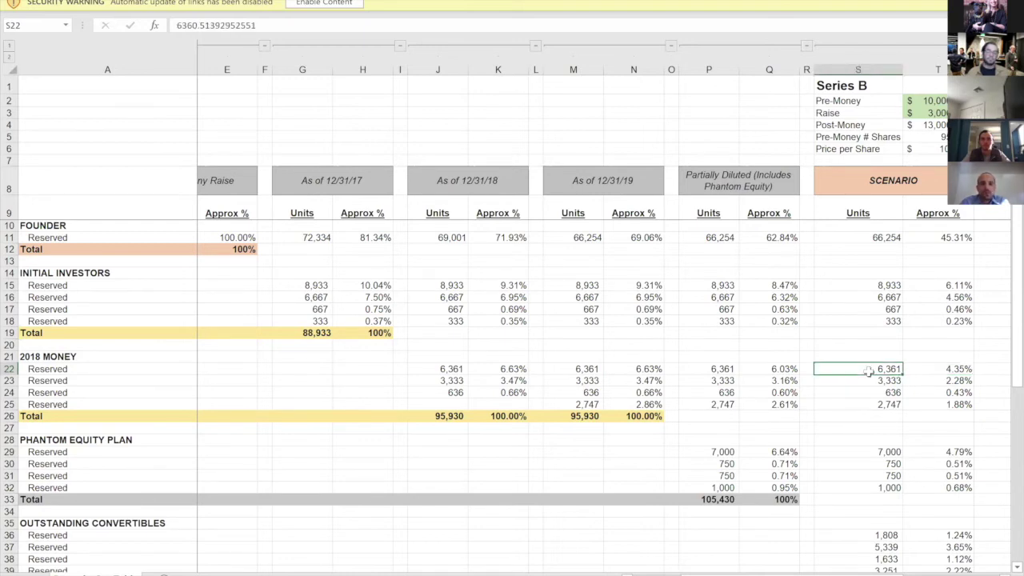
click(720, 452)
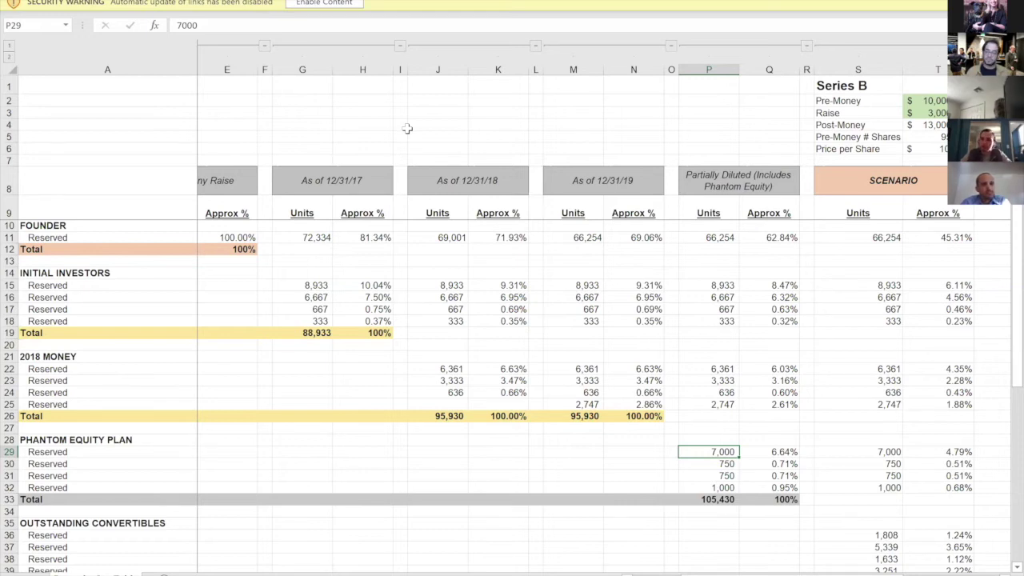
Step: Examine the Capital Infused column and the founder's units and percentage under Prior to Any Raise
scroll(407, 128, left, 3)
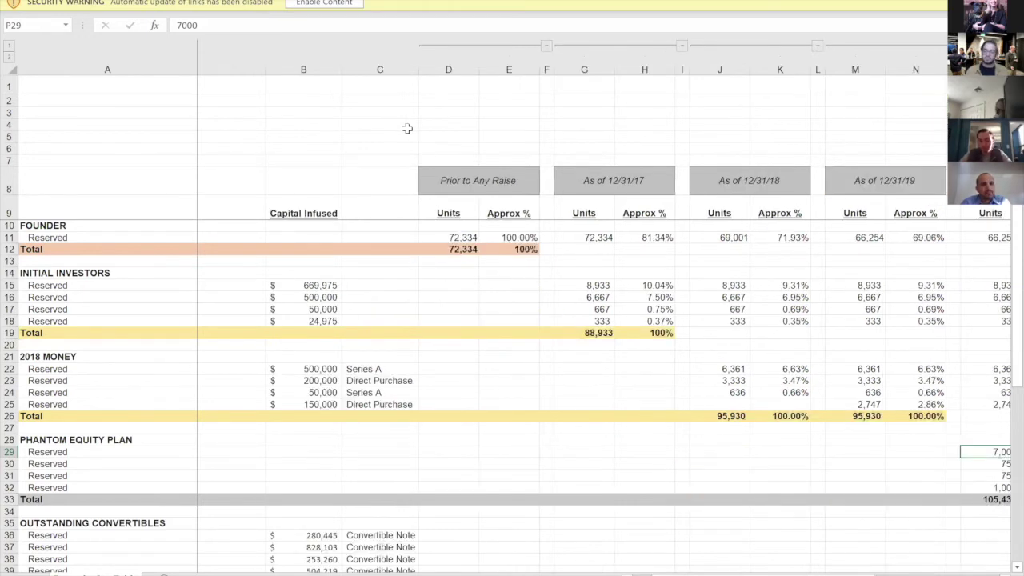
scroll(442, 303, right, 2)
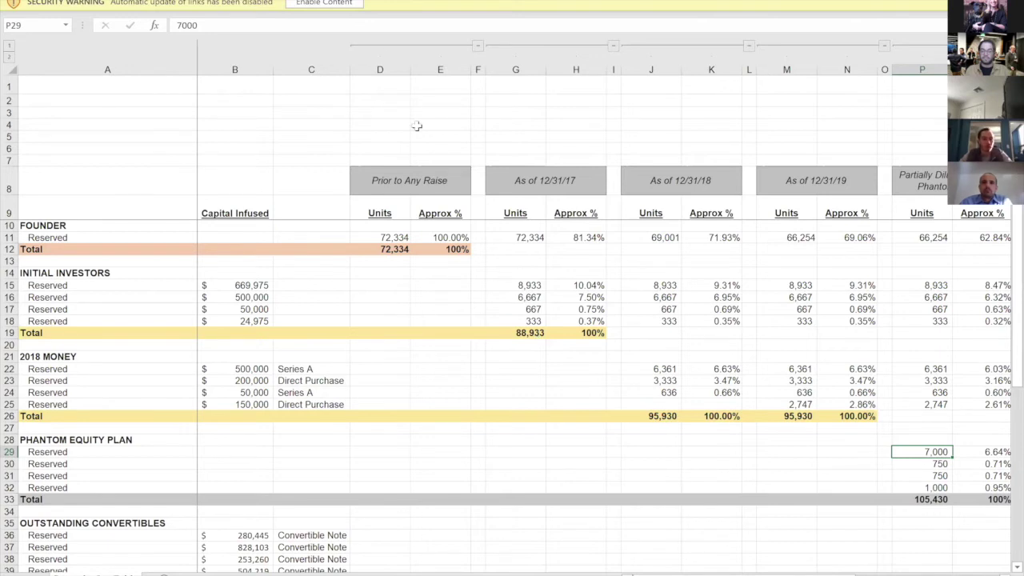
drag(453, 168, 406, 138)
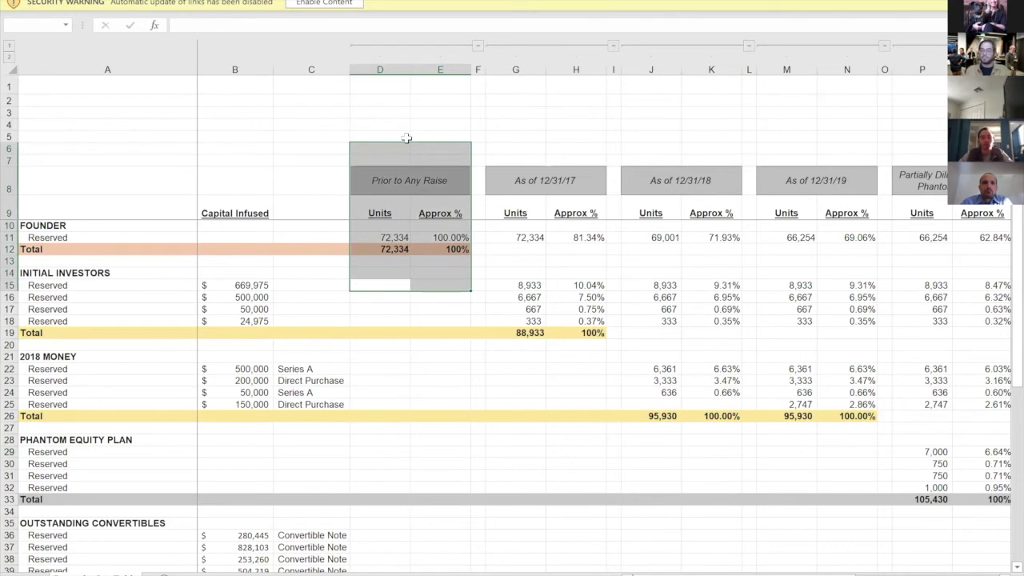
click(406, 137)
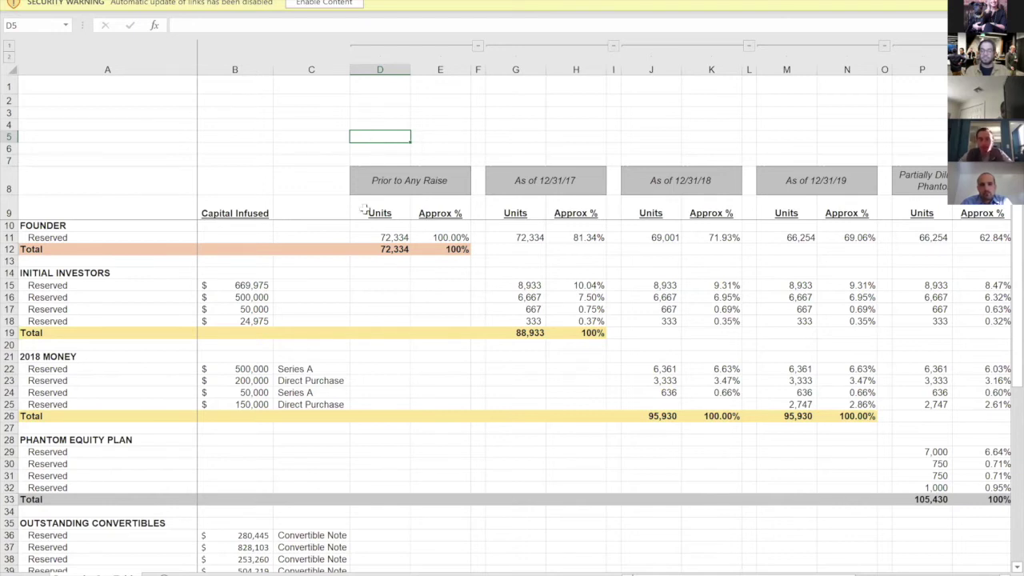
key(Down)
key(Down)
key(Down)
key(Down)
click(382, 320)
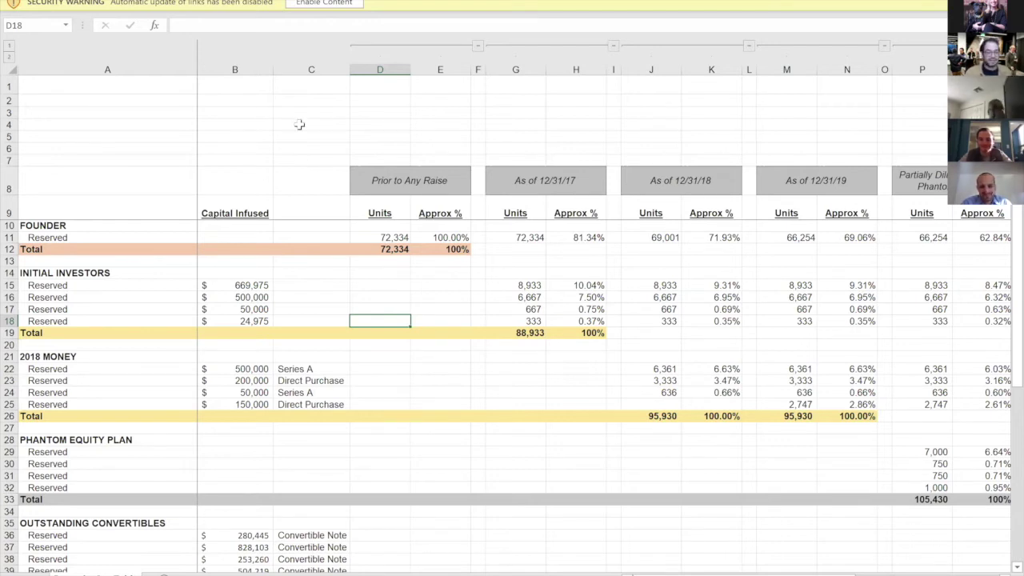
click(299, 124)
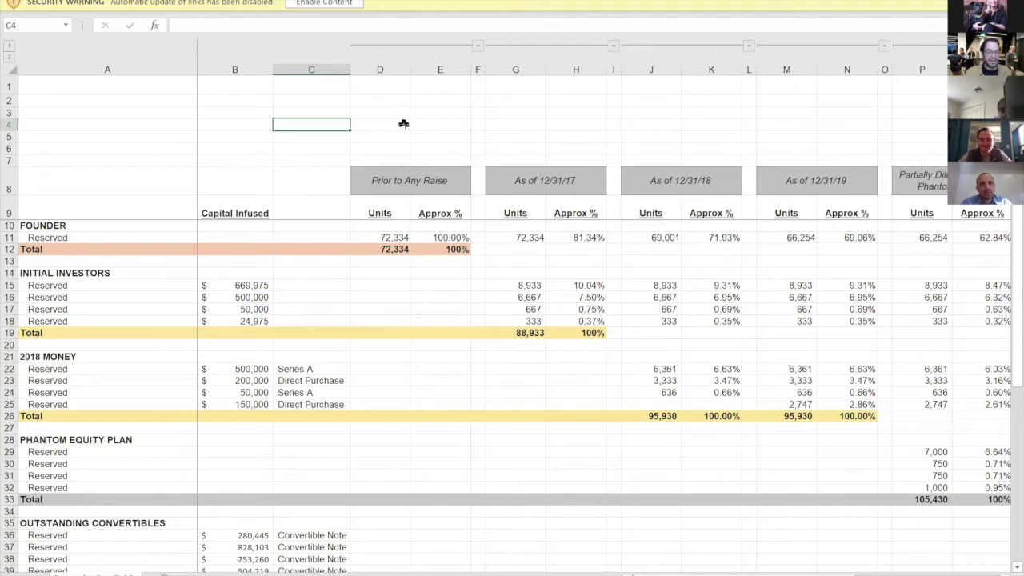